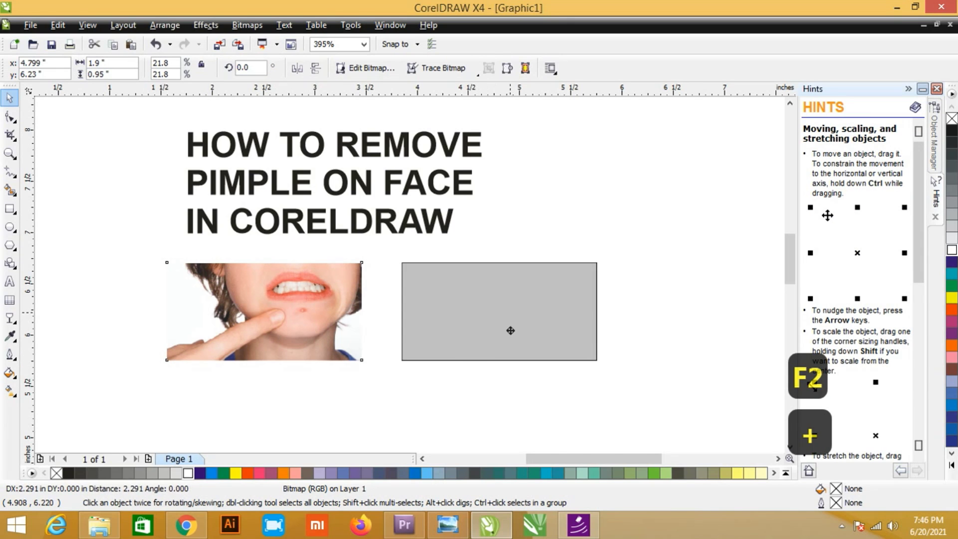
# Step: Draw a circle about 0.066 in wide on the clear skin beside the pimple in the duplicate photo
pyautogui.click(584, 226)
pyautogui.press('F2')
pyautogui.moveTo(194, 270); pyautogui.dragTo(582, 360)
pyautogui.scroll(-2, 409, 278)
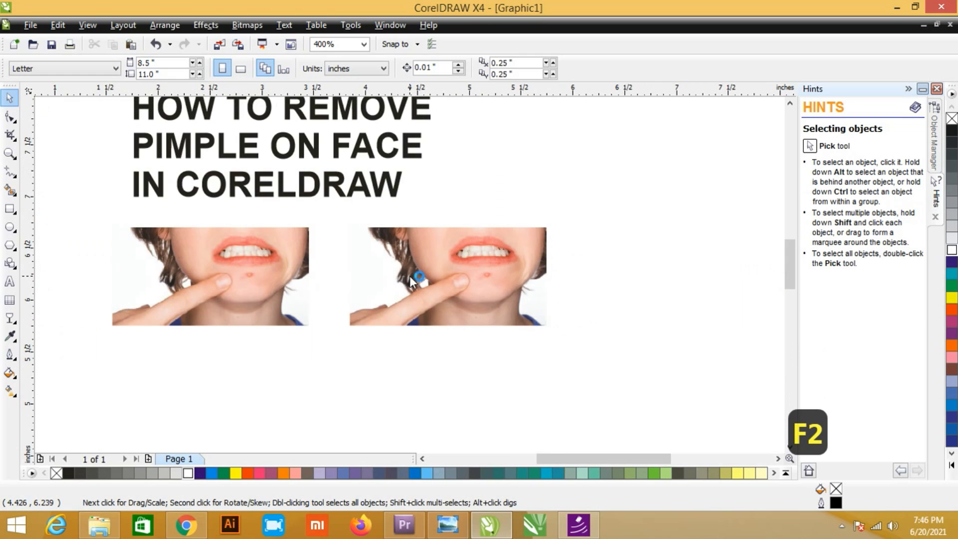
pyautogui.press('F2')
pyautogui.moveTo(445, 246); pyautogui.dragTo(524, 285)
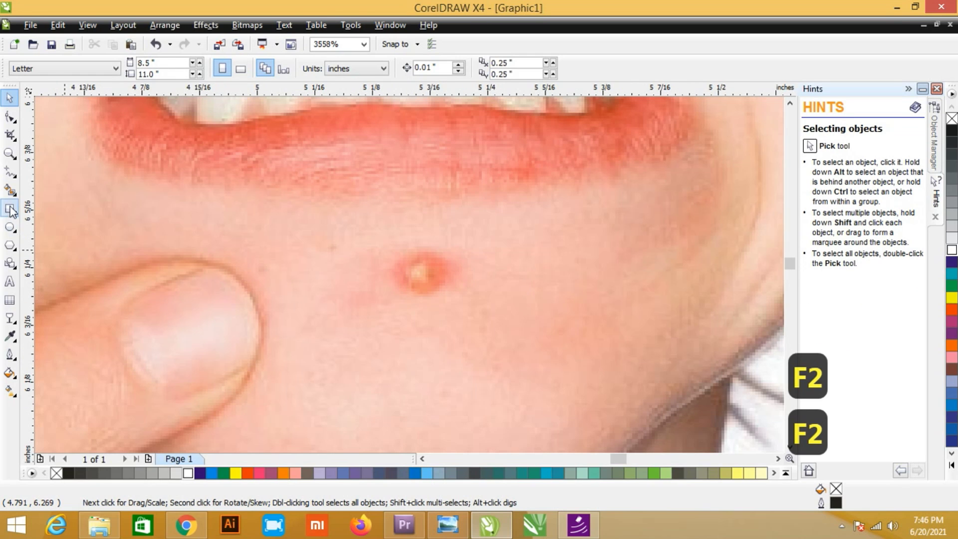
pyautogui.click(9, 227)
pyautogui.moveTo(477, 253); pyautogui.dragTo(516, 275)
pyautogui.hotkey('ctrl', 'space')
# Step: Enlarge the circle beside the pimple to about 0.079 in across, keeping its center
pyautogui.scroll(-3, 419, 274)
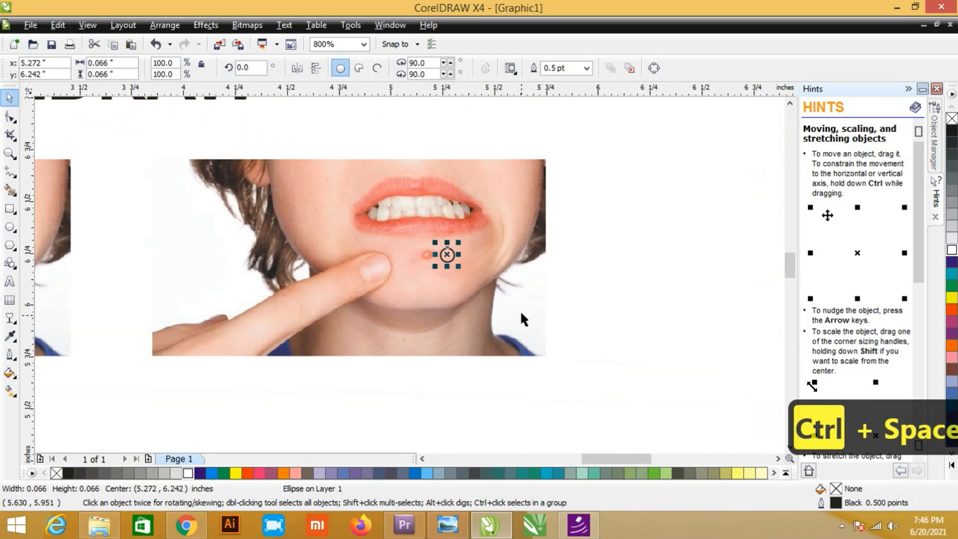
pyautogui.scroll(3, 454, 258)
pyautogui.moveTo(409, 284); pyautogui.dragTo(412, 286)
pyautogui.scroll(-3, 454, 288)
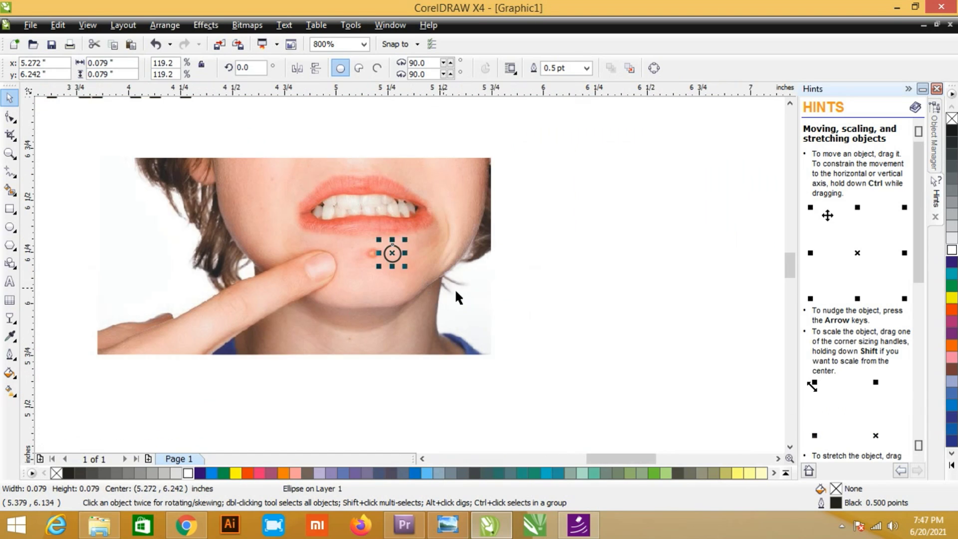
# Step: Duplicate the face photo that carries the circle, leaving the copy exactly in place
pyautogui.click(455, 291)
pyautogui.moveTo(448, 212)
pyautogui.mouseDown()
pyautogui.moveTo(487, 272)
pyautogui.moveTo(432, 404)
pyautogui.mouseUp()
pyautogui.hotkey('ctrl', 'z')
pyautogui.press('KP_Add')
pyautogui.hotkey('ctrl', 'z')
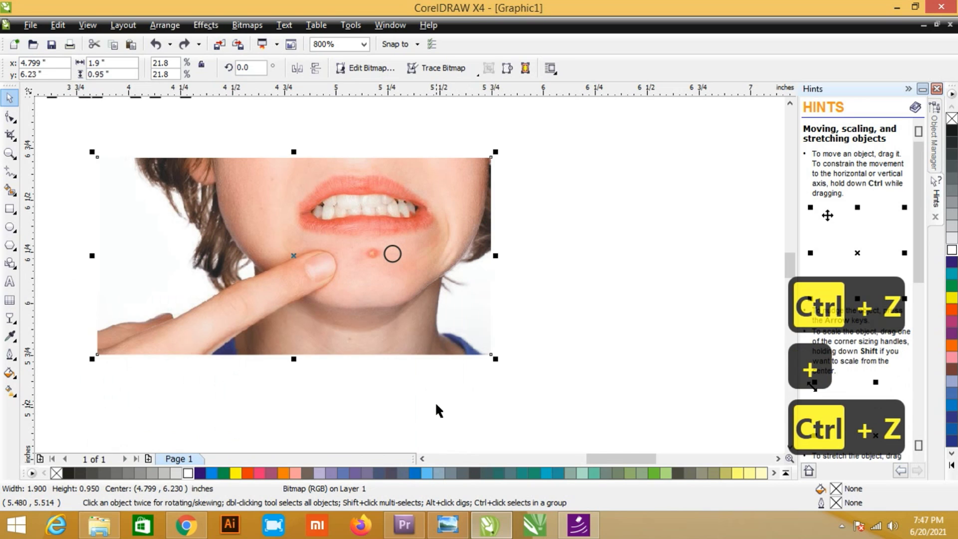
# Step: PowerClip the selected photo copy inside the small circle on the chin
pyautogui.click(218, 27)
pyautogui.moveTo(280, 242)
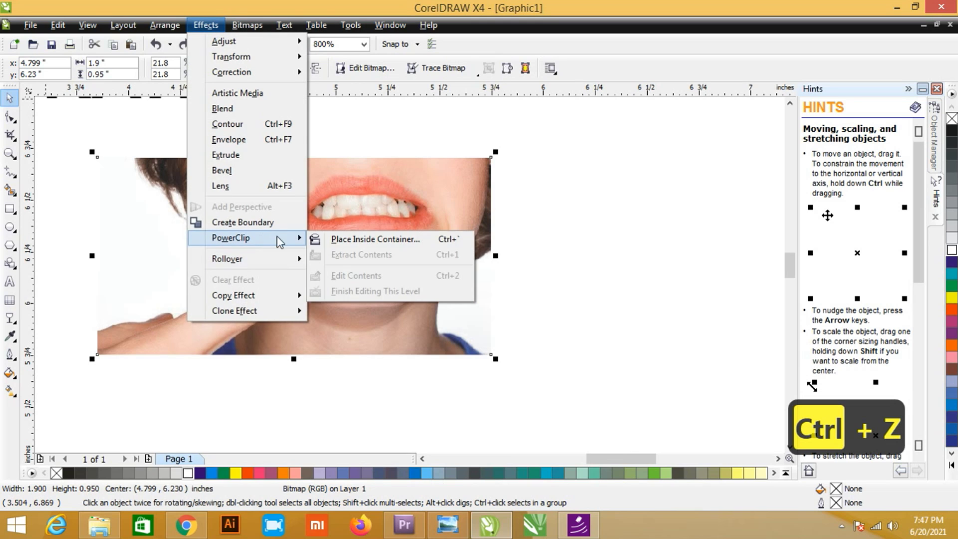
pyautogui.click(343, 240)
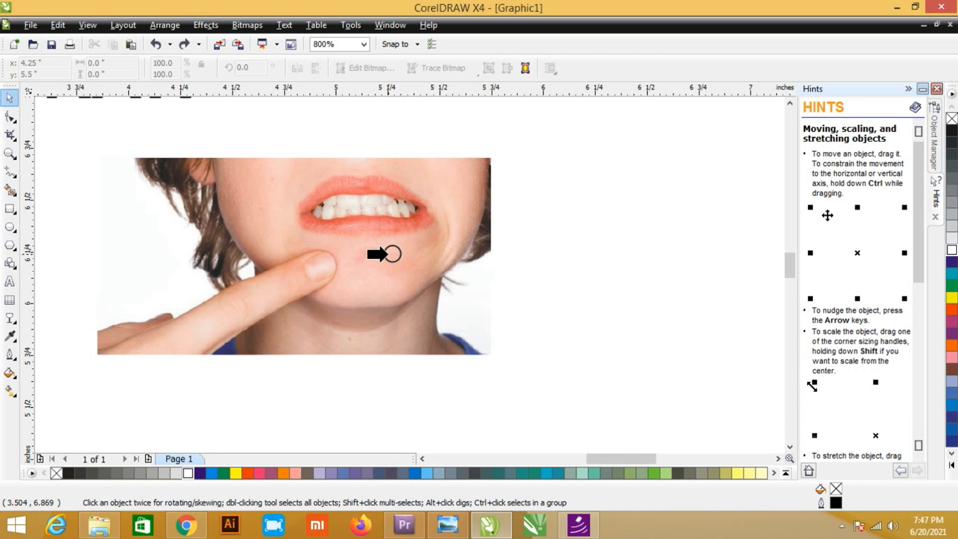
pyautogui.click(388, 254)
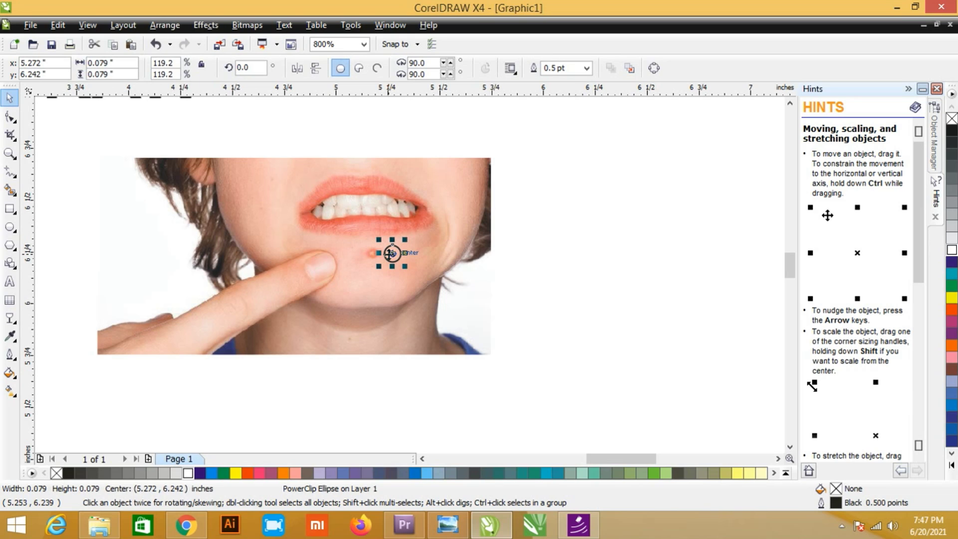
# Step: Move the clipped skin circle onto the blank area beside the photo and remove its outline
pyautogui.moveTo(392, 254); pyautogui.dragTo(537, 245)
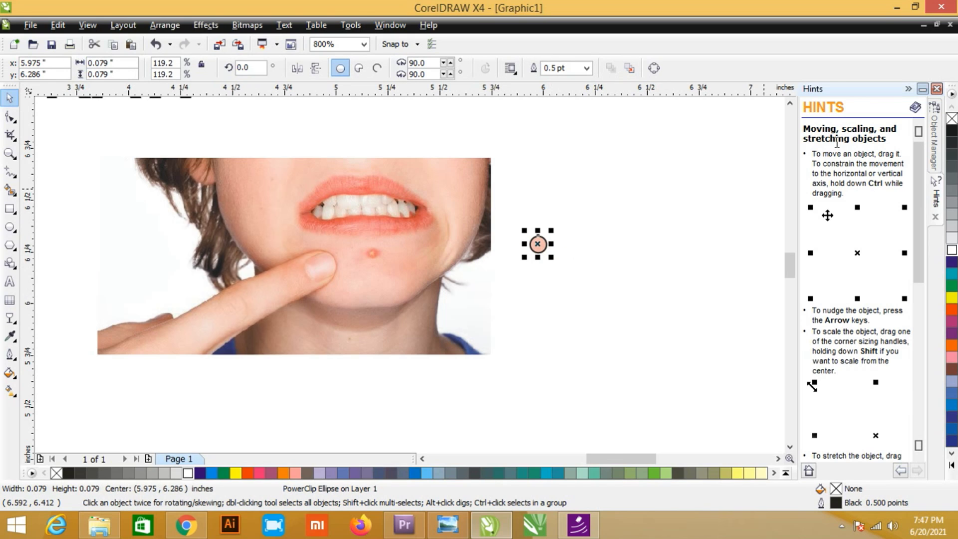
pyautogui.rightClick(951, 120)
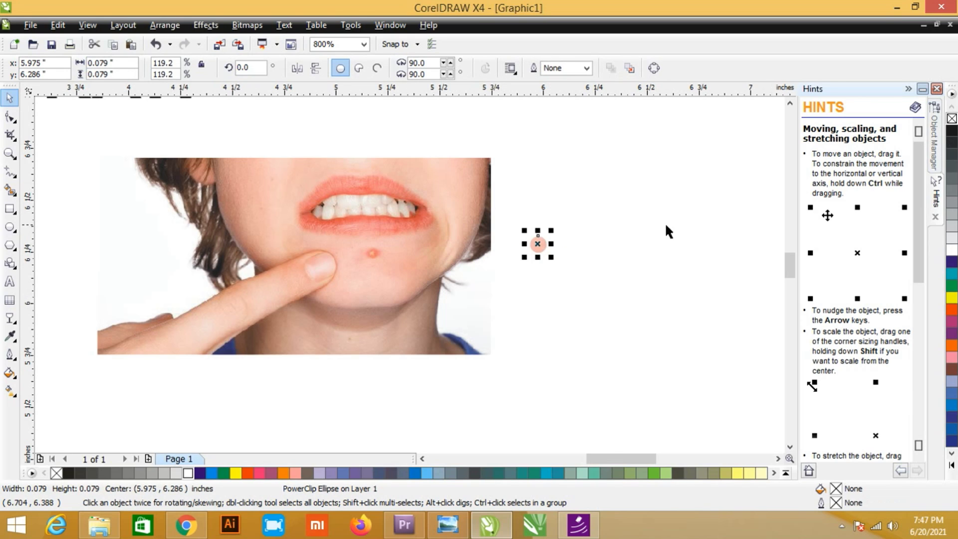
# Step: Try the skin circle over the pimple, and return it to the blank area beside the photo
pyautogui.hotkey('shift', 'F2')
pyautogui.scroll(-3, 408, 271)
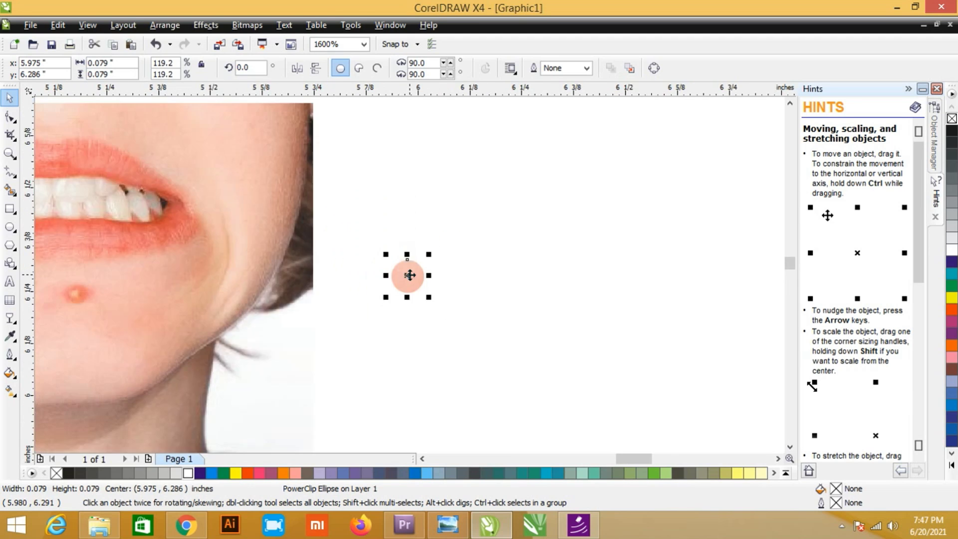
pyautogui.moveTo(408, 274); pyautogui.dragTo(248, 283)
pyautogui.hotkey('shift', 'F2')
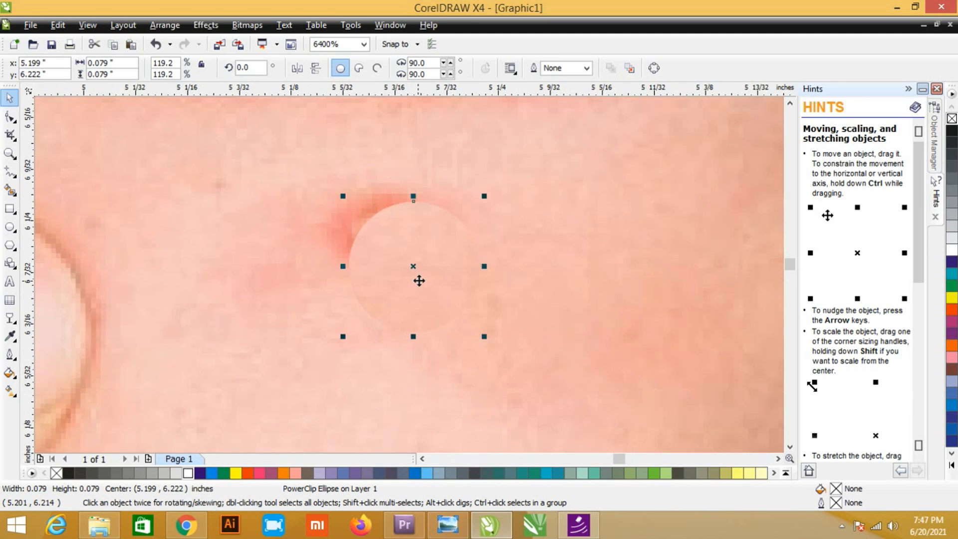
pyautogui.scroll(-1, 409, 274)
pyautogui.moveTo(416, 277); pyautogui.dragTo(480, 254)
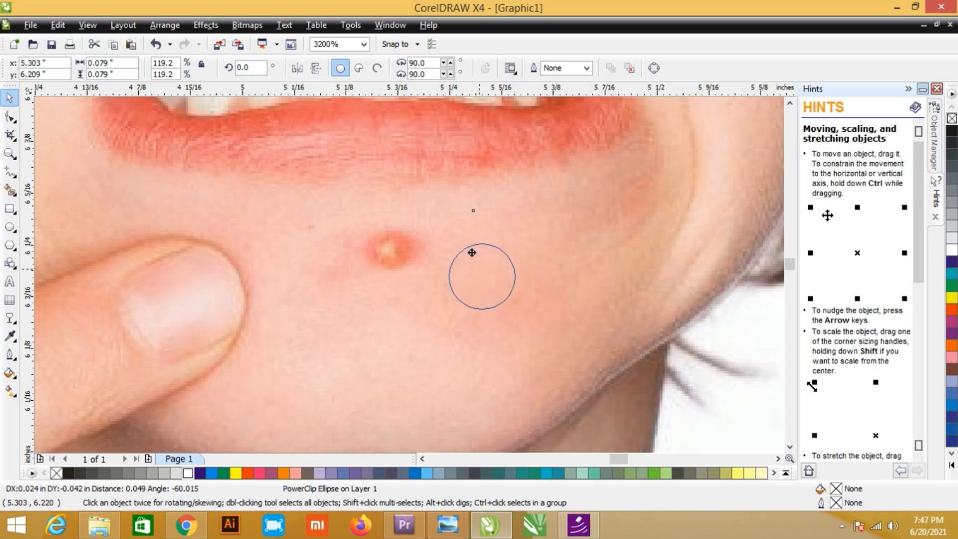
pyautogui.moveTo(500, 286); pyautogui.dragTo(598, 257)
pyautogui.scroll(-2, 408, 271)
pyautogui.scroll(2, 598, 258)
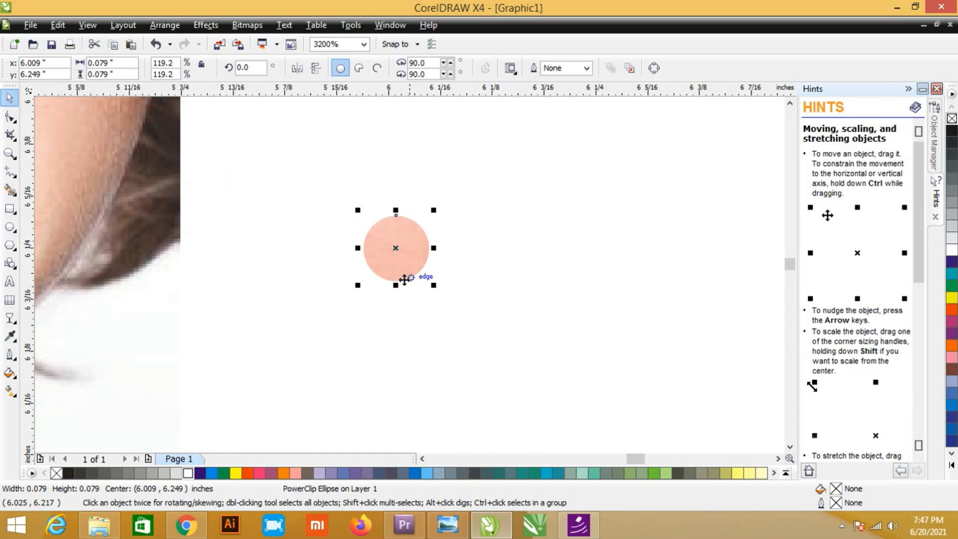
# Step: Convert the skin circle to a 300 dpi CMYK Color (32-bit) bitmap with anti-aliasing and a transparent background
pyautogui.click(246, 29)
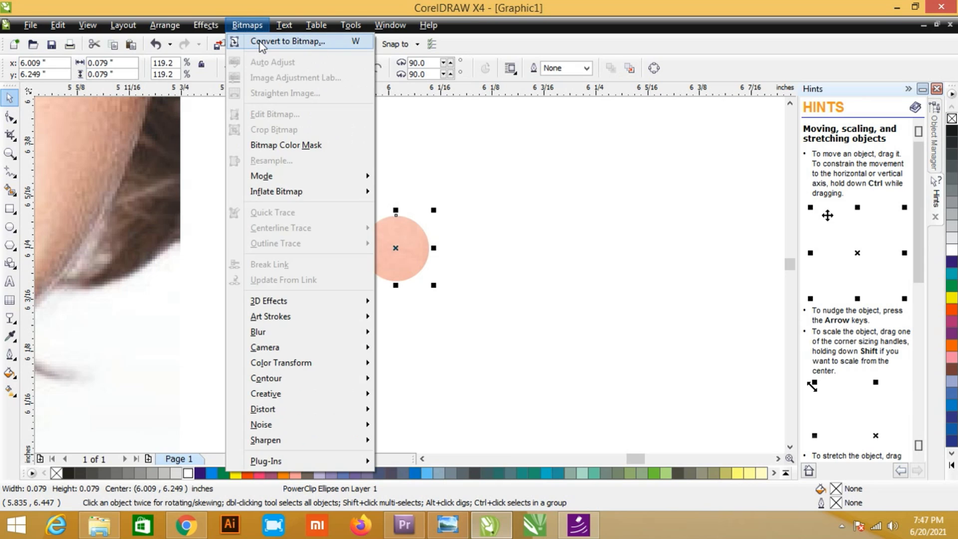
pyautogui.click(261, 45)
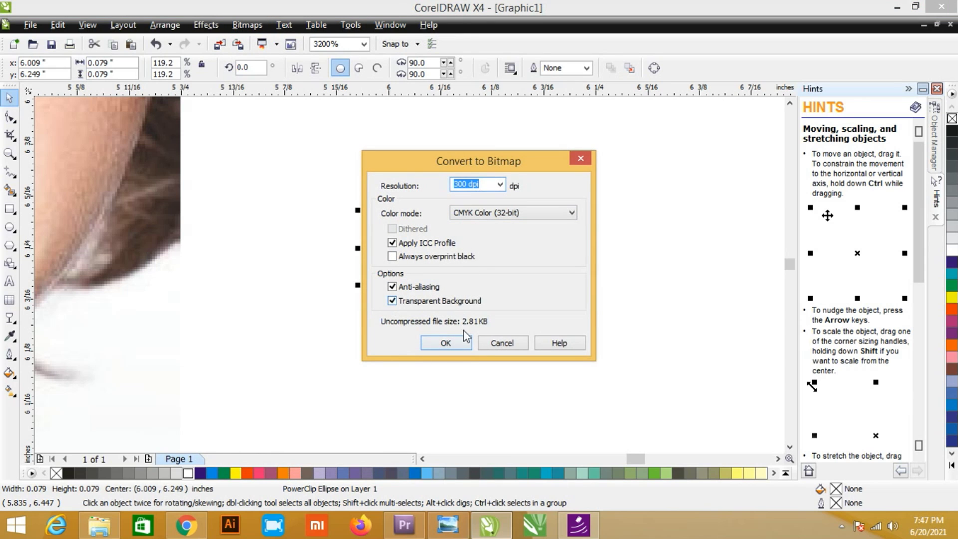
pyautogui.click(459, 343)
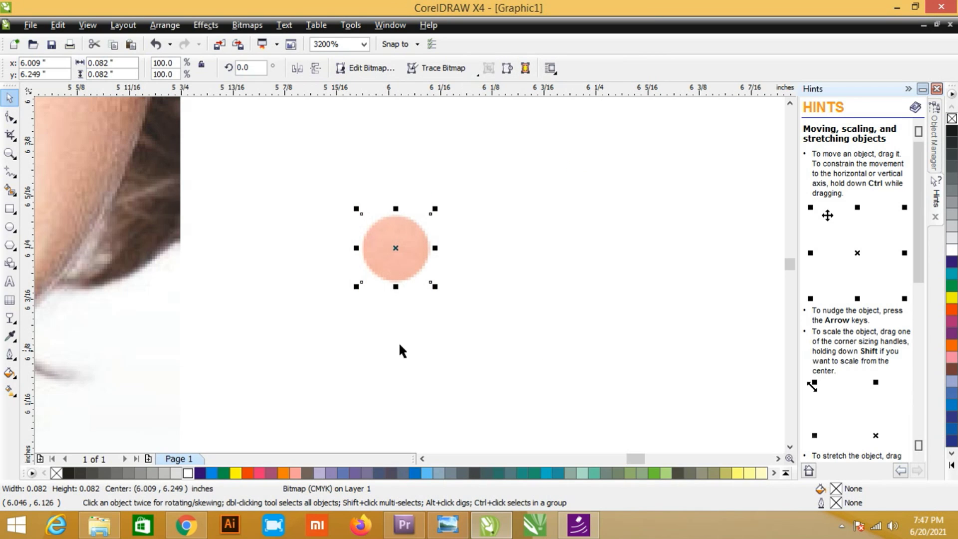
# Step: Apply a Radial transparency to the skin patch bitmap
pyautogui.click(9, 318)
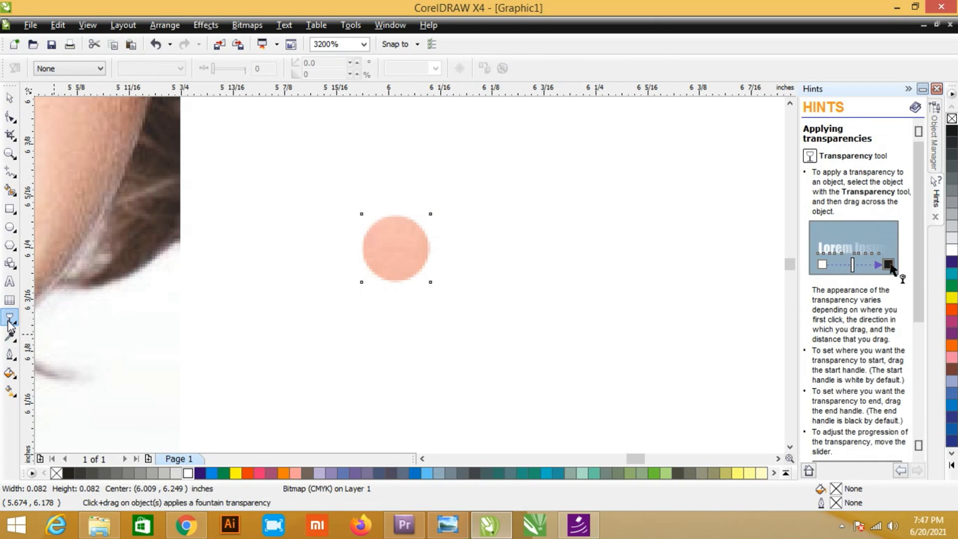
pyautogui.click(69, 70)
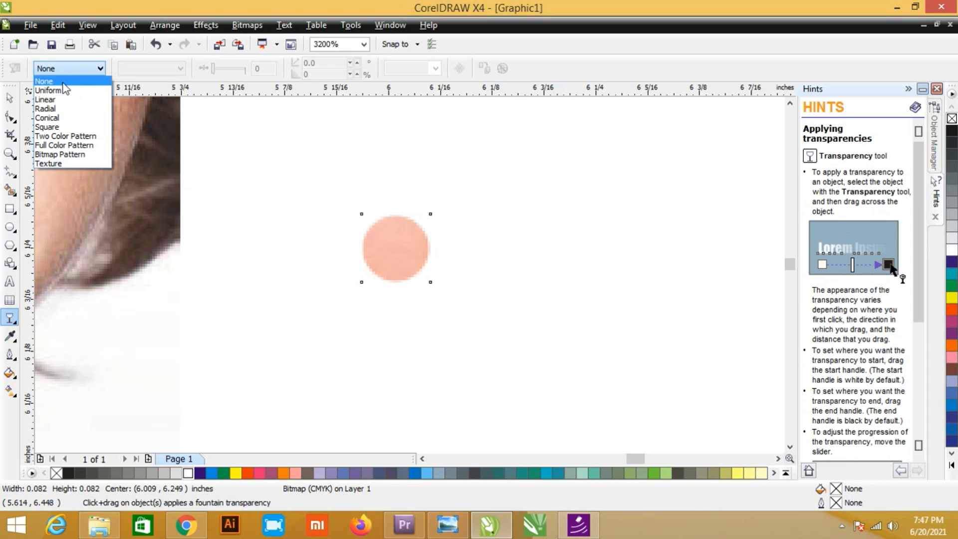
pyautogui.click(47, 110)
pyautogui.click(390, 251)
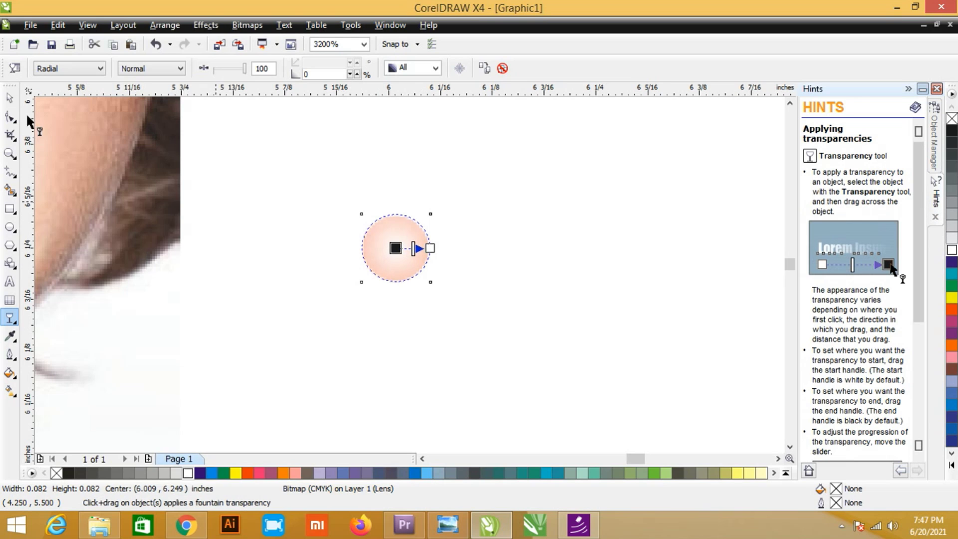
# Step: Set the patch's radial transparency blend from black to white and shrink its radius to an edge pad of 18%
pyautogui.click(17, 69)
pyautogui.click(402, 269)
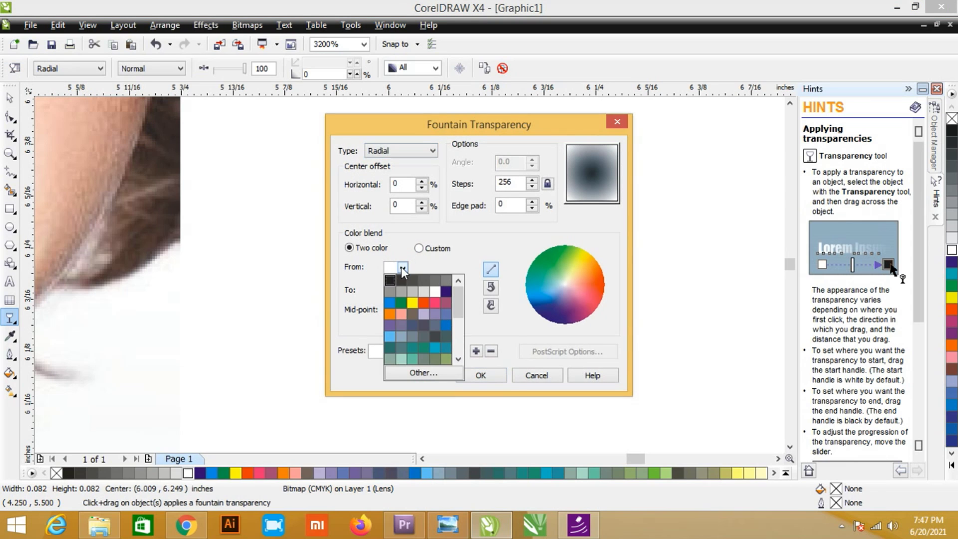
pyautogui.click(390, 280)
pyautogui.click(402, 290)
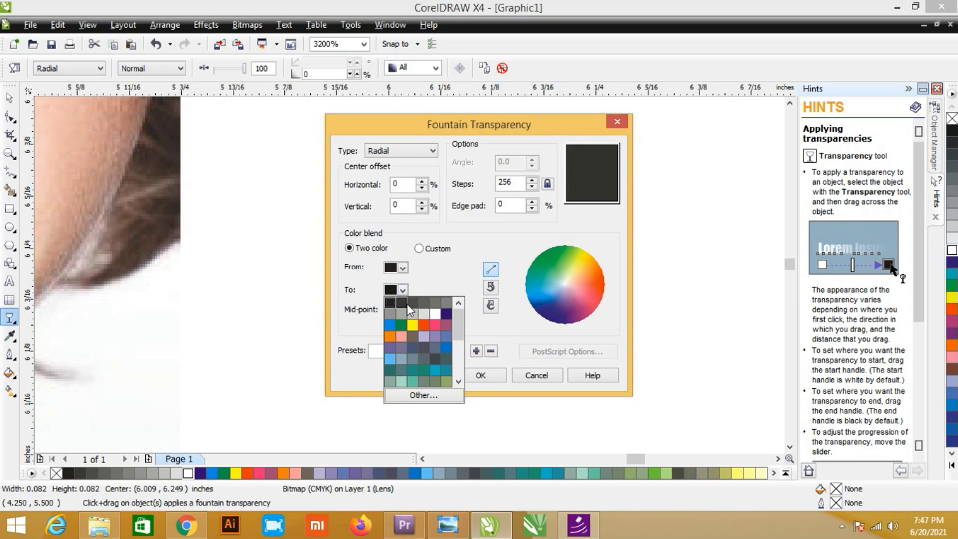
pyautogui.click(434, 313)
pyautogui.click(484, 377)
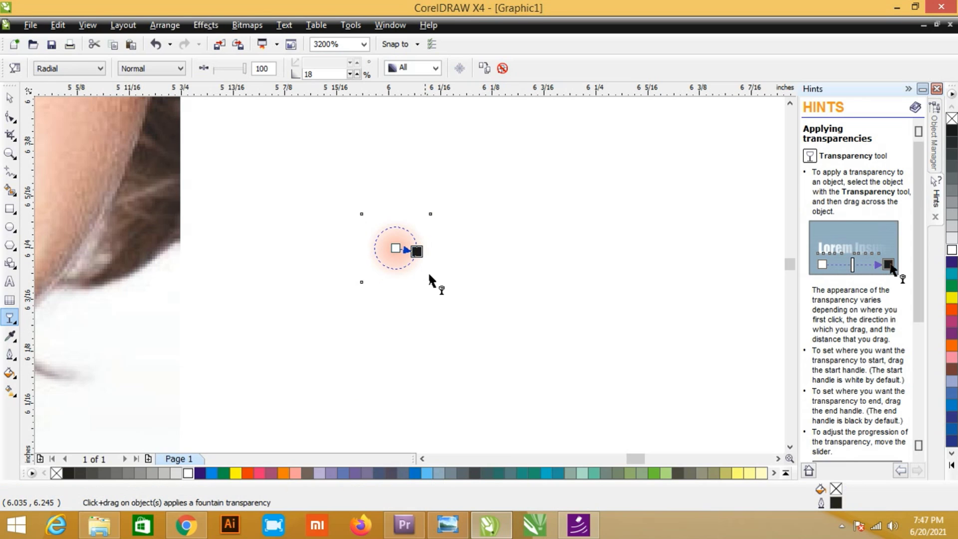
# Step: Place the faded skin patch over the pimple on the chin and bring it to the front
pyautogui.hotkey('ctrl', 'space')
pyautogui.scroll(-1, 406, 259)
pyautogui.moveTo(407, 270); pyautogui.dragTo(63, 275)
pyautogui.scroll(2, 63, 276)
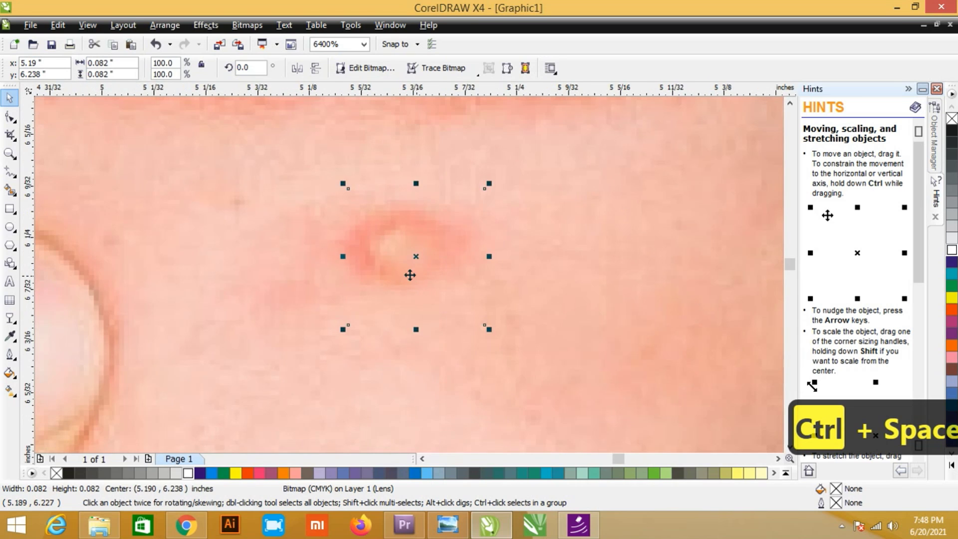
pyautogui.scroll(-2, 410, 275)
pyautogui.moveTo(409, 275)
pyautogui.mouseDown()
pyautogui.moveTo(431, 305)
pyautogui.moveTo(714, 265)
pyautogui.moveTo(712, 292)
pyautogui.moveTo(396, 292)
pyautogui.moveTo(409, 275)
pyautogui.mouseUp()
pyautogui.hotkey('shift', 'pageup')
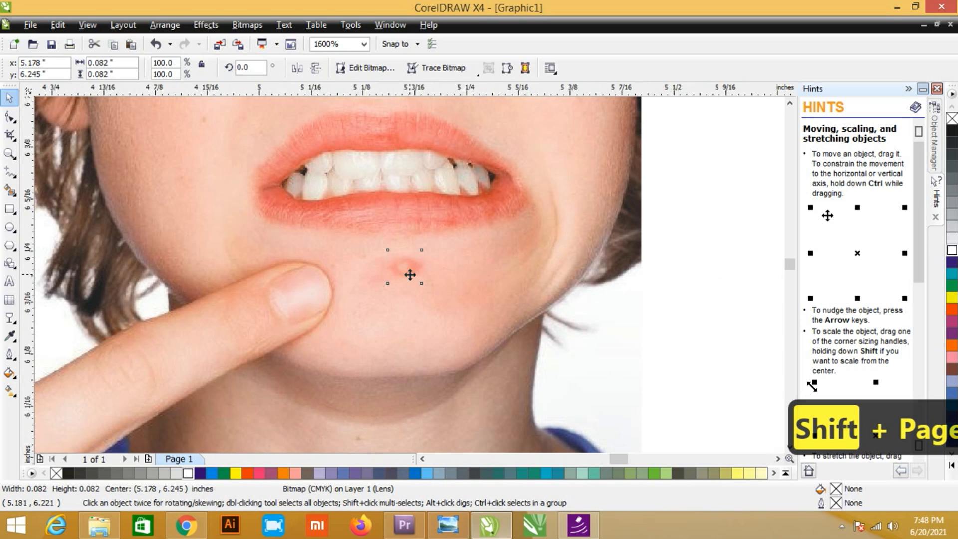
# Step: Enlarge the patch from its center to about 0.154 in and widen its radial transparency to an edge pad of 3%
pyautogui.scroll(2, 409, 275)
pyautogui.moveTo(472, 302); pyautogui.dragTo(542, 367)
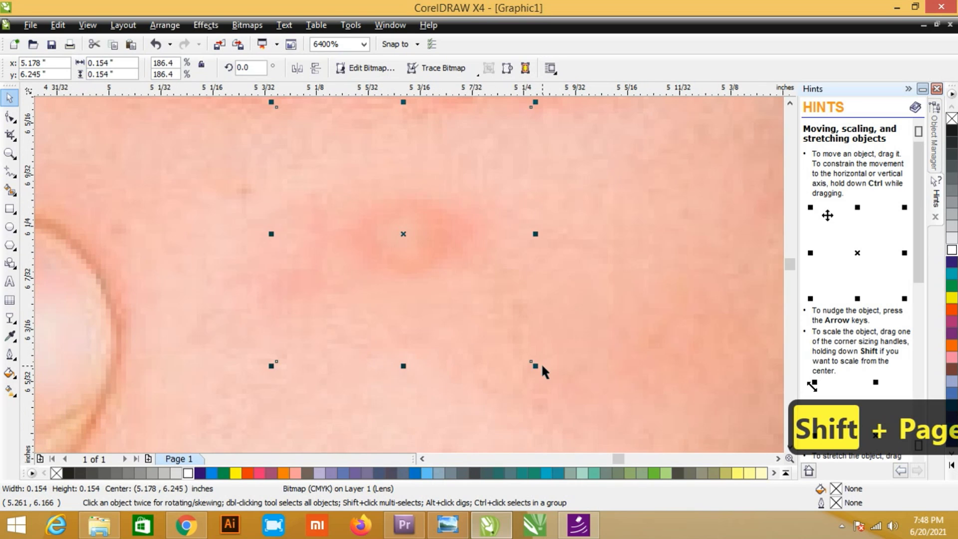
pyautogui.scroll(-1, 409, 275)
pyautogui.click(9, 318)
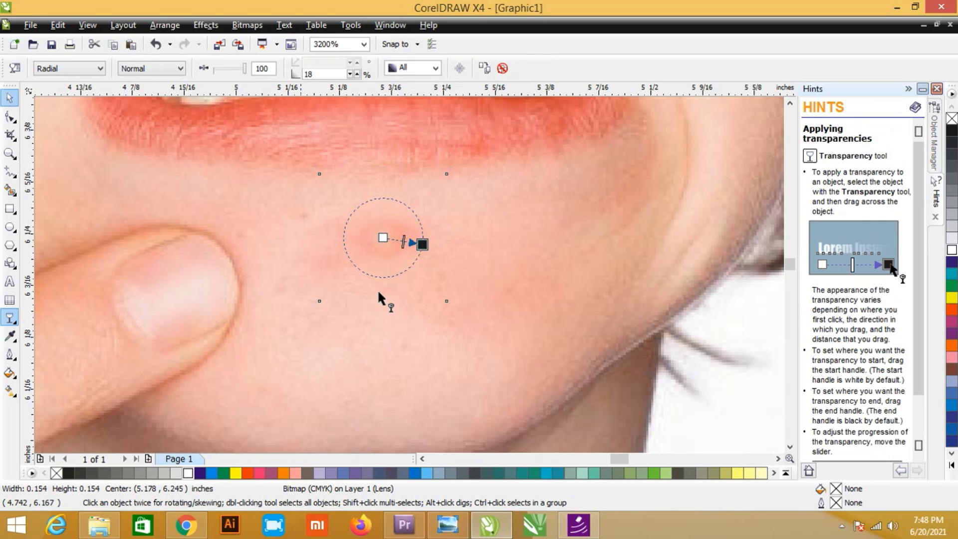
pyautogui.moveTo(422, 244)
pyautogui.mouseDown()
pyautogui.moveTo(438, 258)
pyautogui.moveTo(418, 254)
pyautogui.mouseUp()
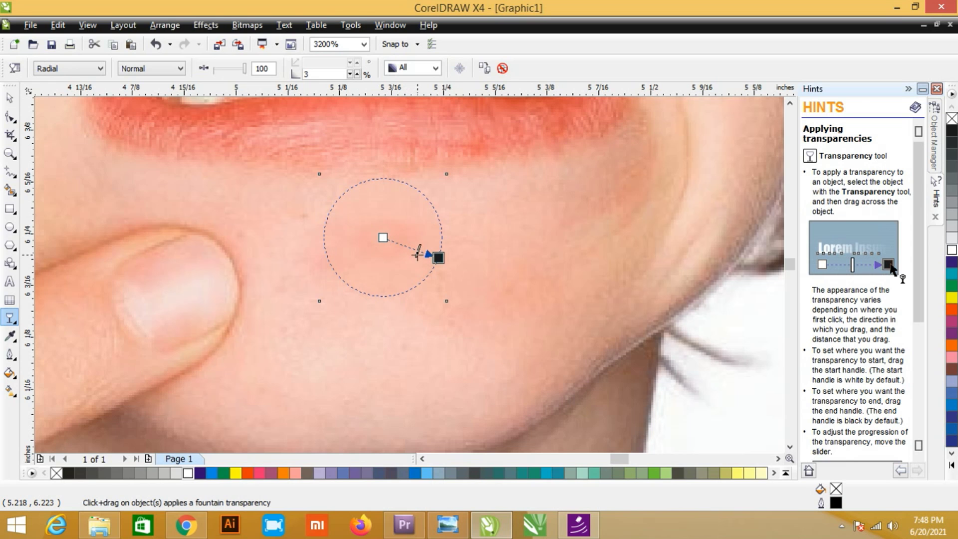
pyautogui.hotkey('ctrl', 'space')
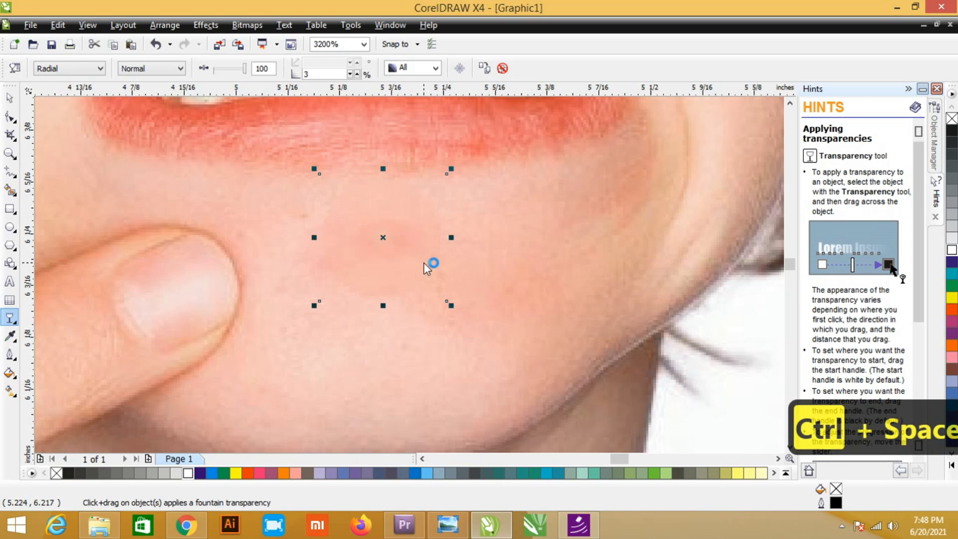
# Step: Duplicate the skin patch in place over the pimple to strengthen the cover
pyautogui.scroll(-5, 430, 310)
pyautogui.press('Escape')
pyautogui.click(354, 355)
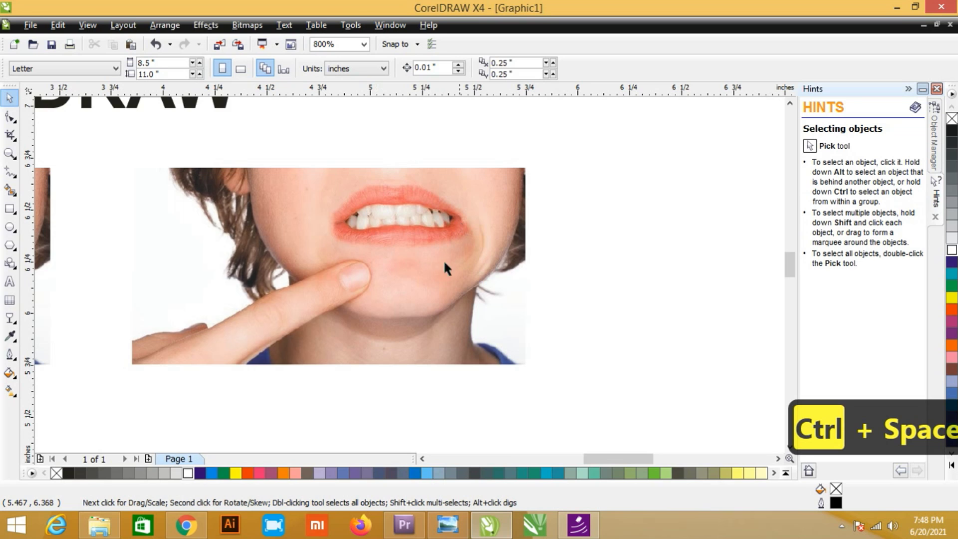
pyautogui.scroll(2, 410, 280)
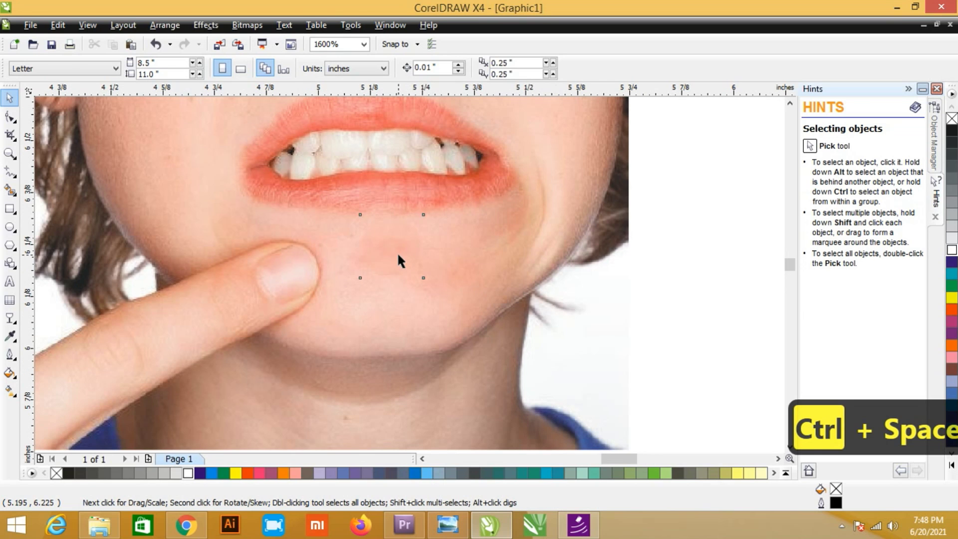
pyautogui.click(397, 253)
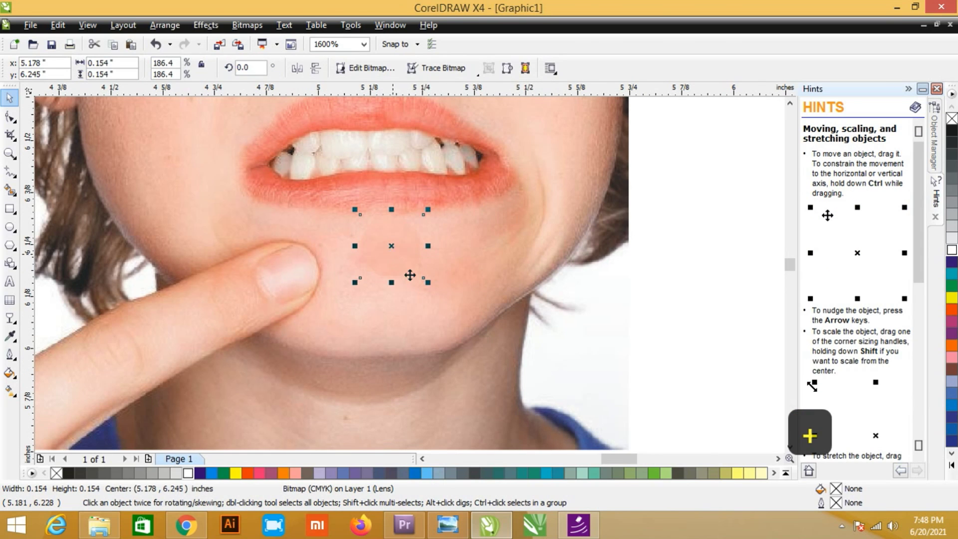
pyautogui.scroll(1, 409, 275)
pyautogui.scroll(-2, 409, 275)
# Step: Convert the retouched face photo to a 300 dpi CMYK Color (32-bit) bitmap with a transparent background
pyautogui.click(470, 355)
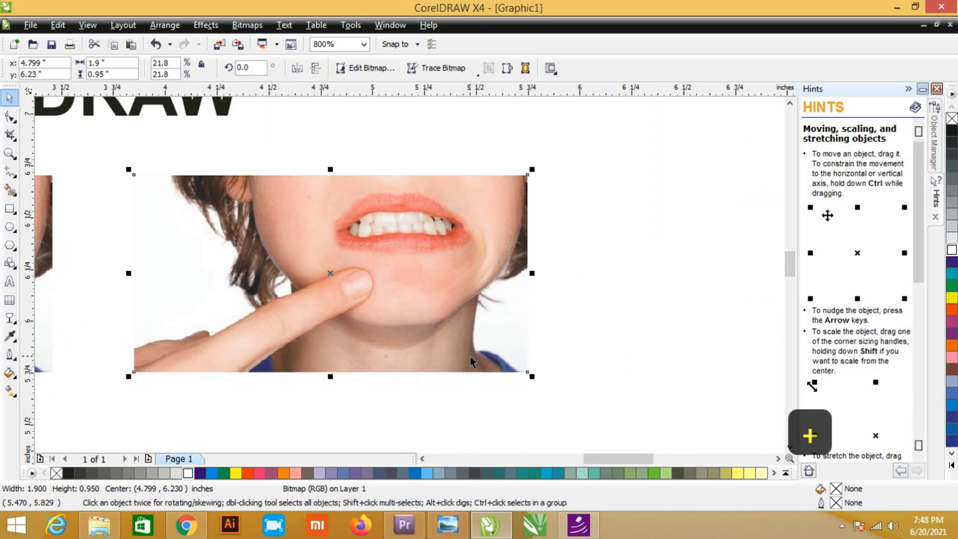
pyautogui.click(249, 25)
pyautogui.click(263, 39)
pyautogui.click(448, 338)
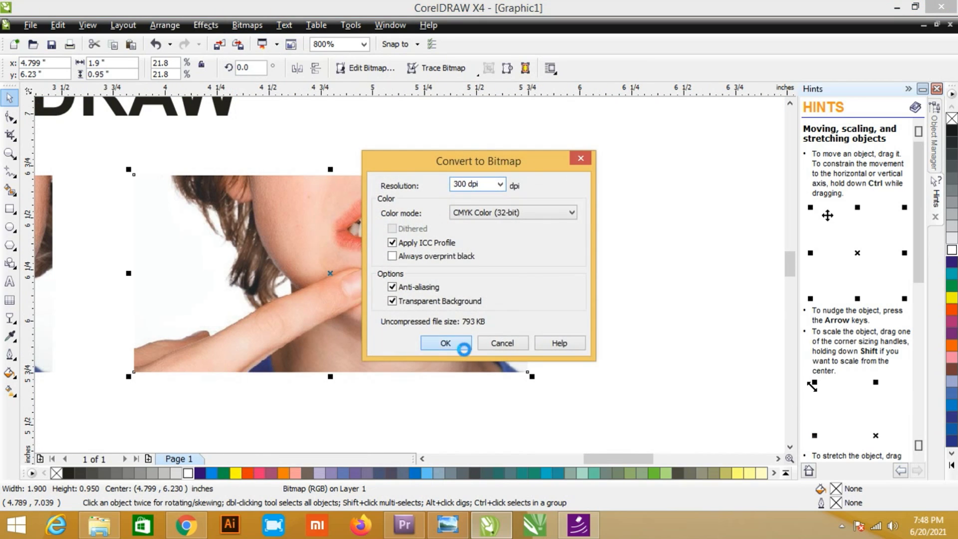
pyautogui.scroll(2, 410, 275)
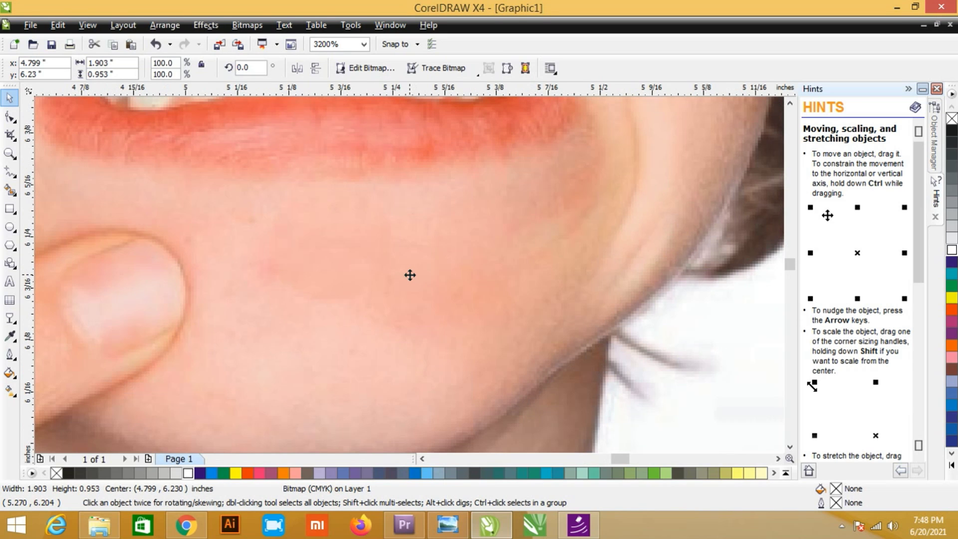
# Step: Convert the stacked skin patches over the pimple to one 300 dpi CMYK Color (32-bit) bitmap with a transparent background
pyautogui.scroll(-1, 409, 274)
pyautogui.click(379, 266)
pyautogui.moveTo(261, 175); pyautogui.dragTo(458, 320)
pyautogui.click(247, 25)
pyautogui.click(260, 42)
pyautogui.click(443, 342)
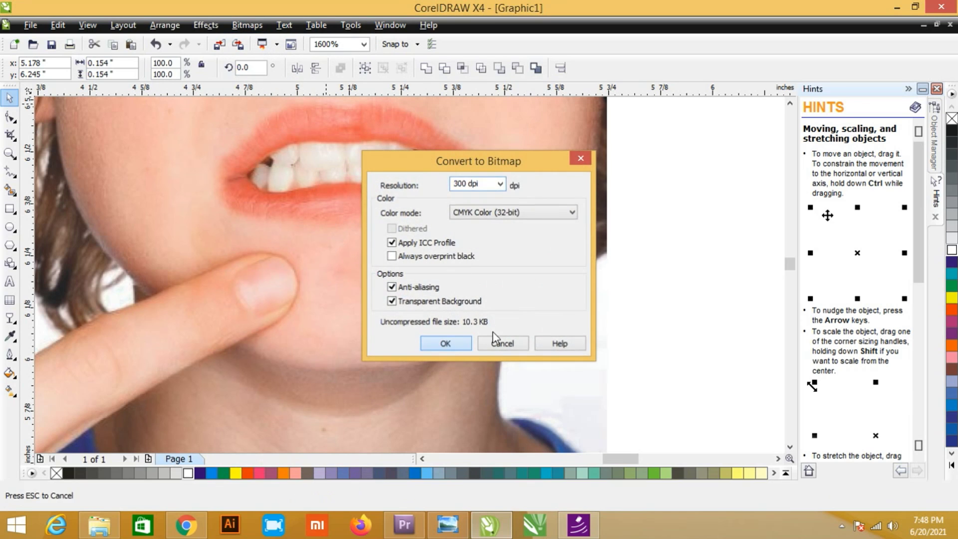
# Step: Apply a radial transparency to the merged skin patch on the chin
pyautogui.click(10, 317)
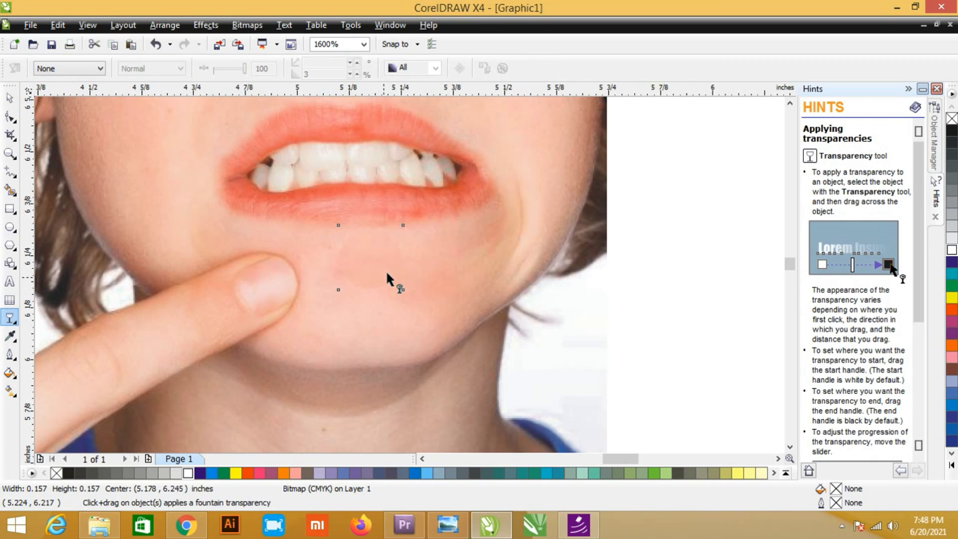
pyautogui.scroll(1, 392, 270)
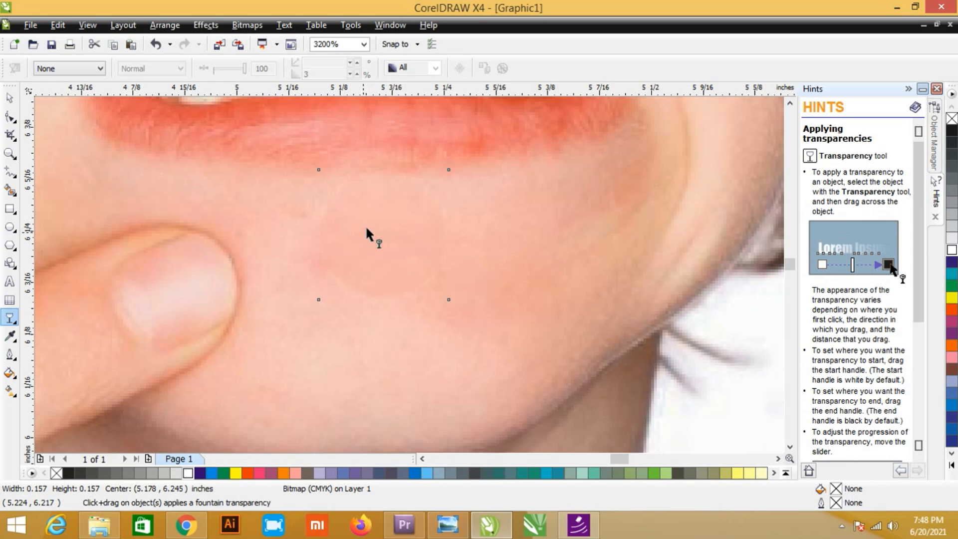
pyautogui.click(55, 70)
pyautogui.click(53, 104)
# Step: Set the patch's transparency blend from black to white, shift its midpoint outward and pull the outer end slightly inward
pyautogui.click(15, 69)
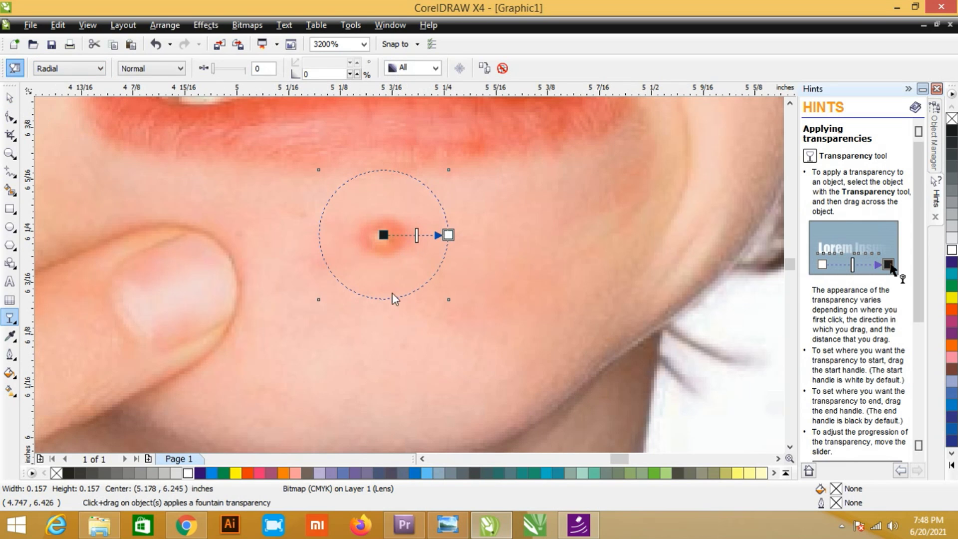
pyautogui.click(402, 267)
pyautogui.click(390, 281)
pyautogui.click(402, 290)
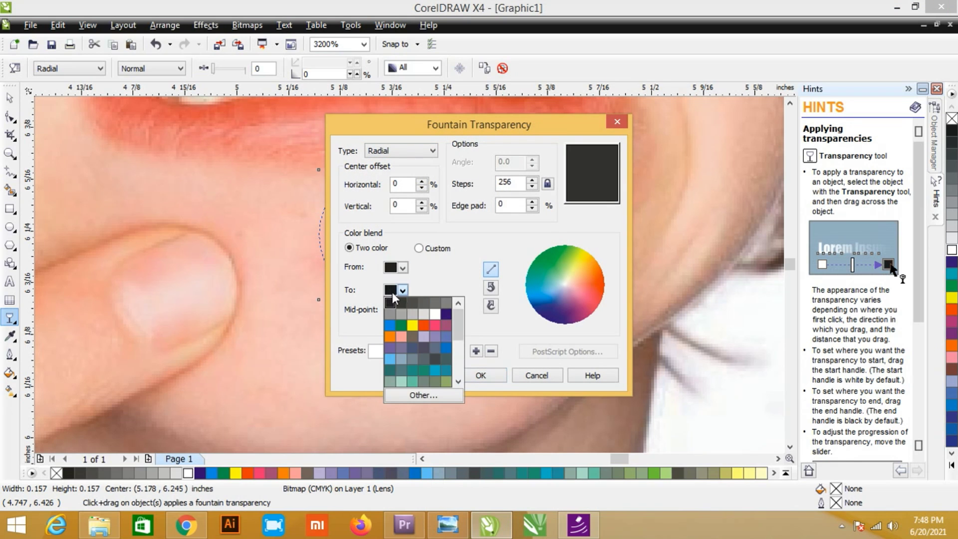
pyautogui.click(434, 313)
pyautogui.click(455, 375)
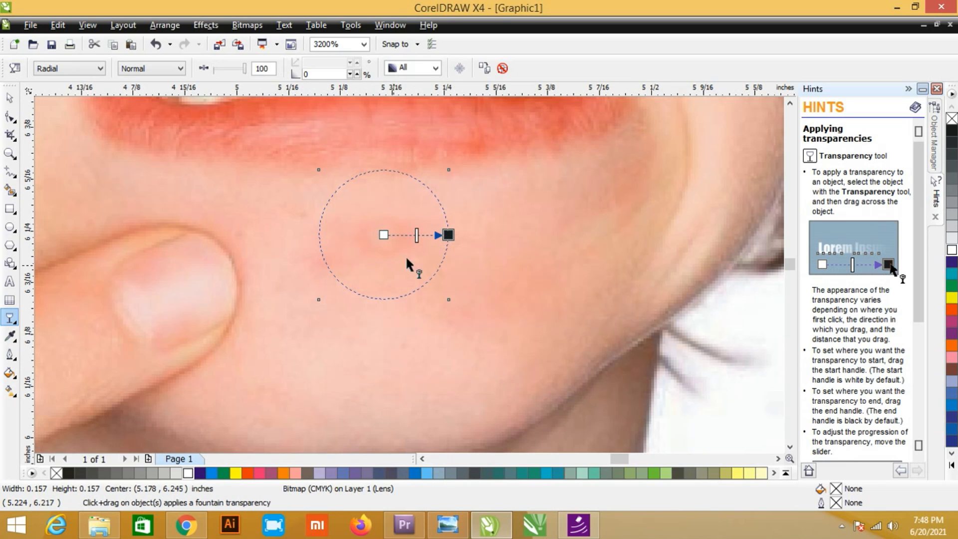
pyautogui.moveTo(416, 235); pyautogui.dragTo(441, 234)
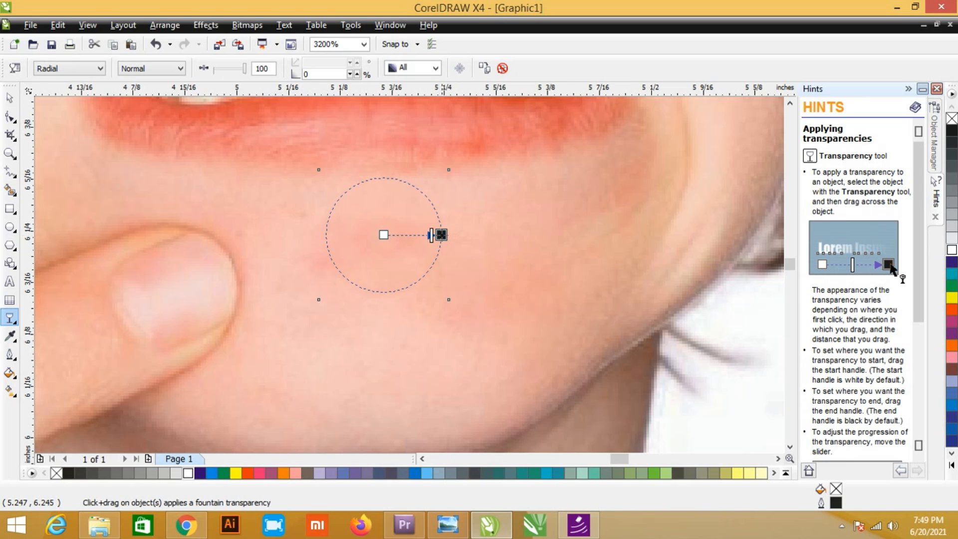
# Step: Move the faded skin patch off the chin to compare with the original skin, and undo each move
pyautogui.hotkey('ctrl', 'space')
pyautogui.scroll(-2, 442, 246)
pyautogui.click(466, 253)
pyautogui.hotkey('ctrl', 'z')
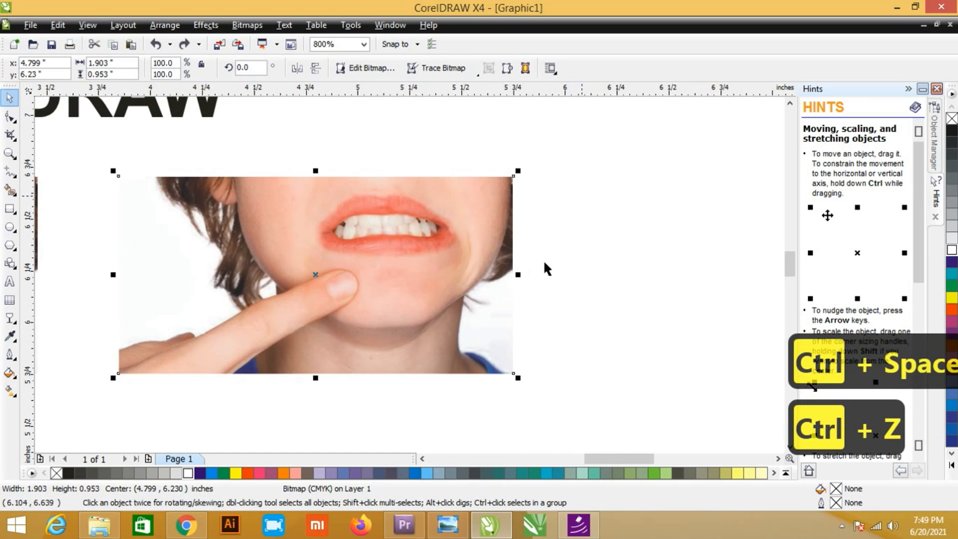
pyautogui.moveTo(553, 209); pyautogui.dragTo(284, 372)
pyautogui.moveTo(389, 280); pyautogui.dragTo(564, 280)
pyautogui.hotkey('ctrl', 'z')
pyautogui.scroll(2, 408, 271)
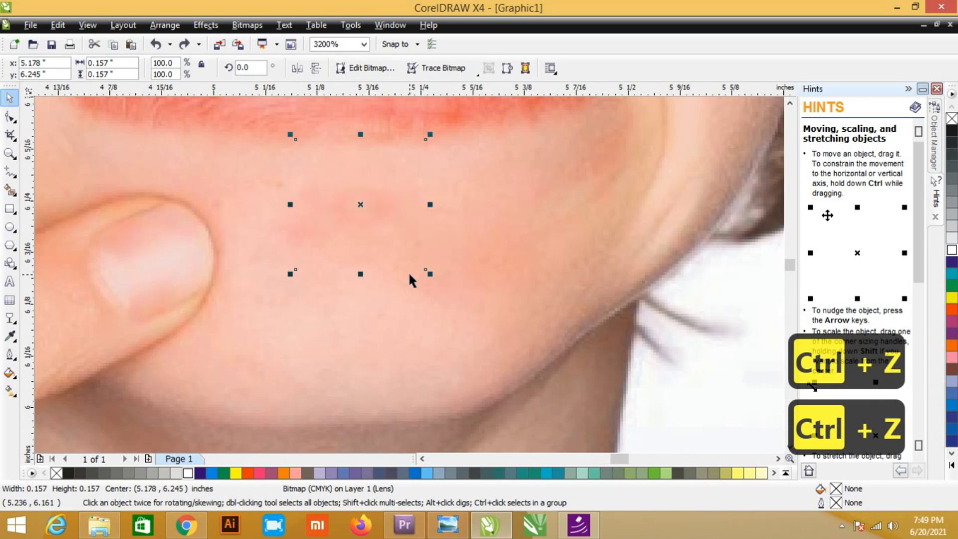
pyautogui.scroll(-2, 408, 271)
pyautogui.moveTo(408, 271); pyautogui.dragTo(611, 287)
pyautogui.hotkey('ctrl', 'z')
# Step: Merge the face photo and its skin patch into one 300 dpi CMYK Color (32-bit) bitmap with a transparent background
pyautogui.moveTo(554, 209); pyautogui.dragTo(276, 371)
pyautogui.click(248, 25)
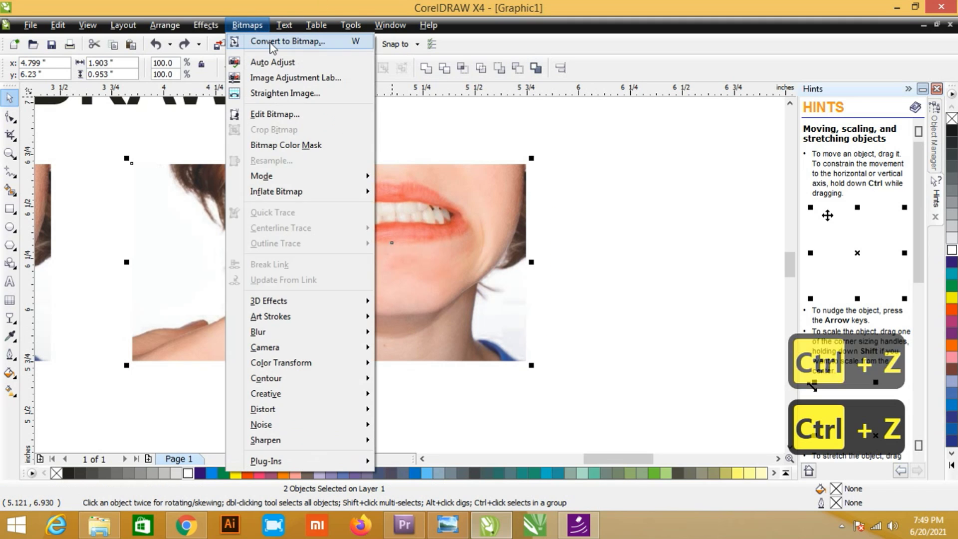
pyautogui.click(272, 43)
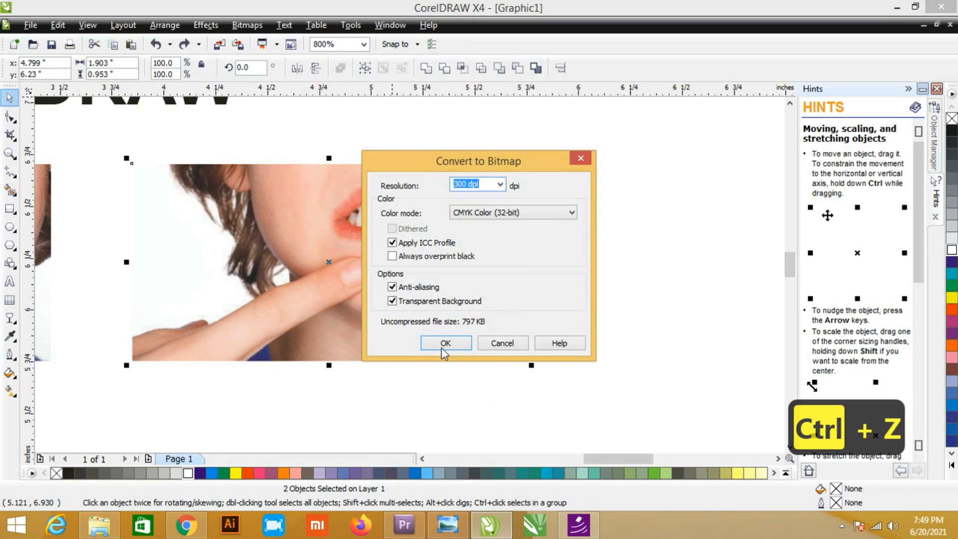
pyautogui.click(443, 348)
# Step: Move the retouched photo close beside the original, with its center at X 4.44 in
pyautogui.scroll(2, 409, 274)
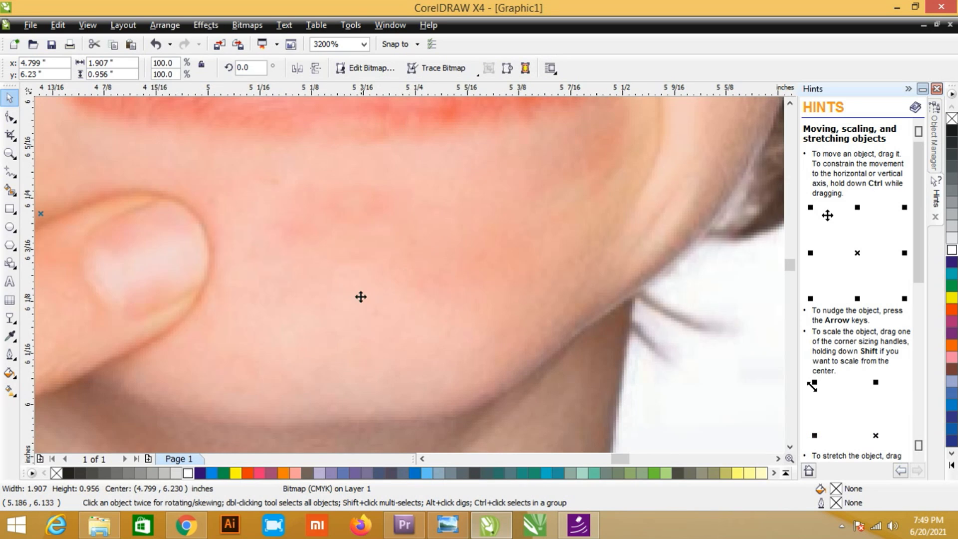
pyautogui.scroll(-3, 360, 297)
pyautogui.moveTo(374, 275); pyautogui.dragTo(336, 273)
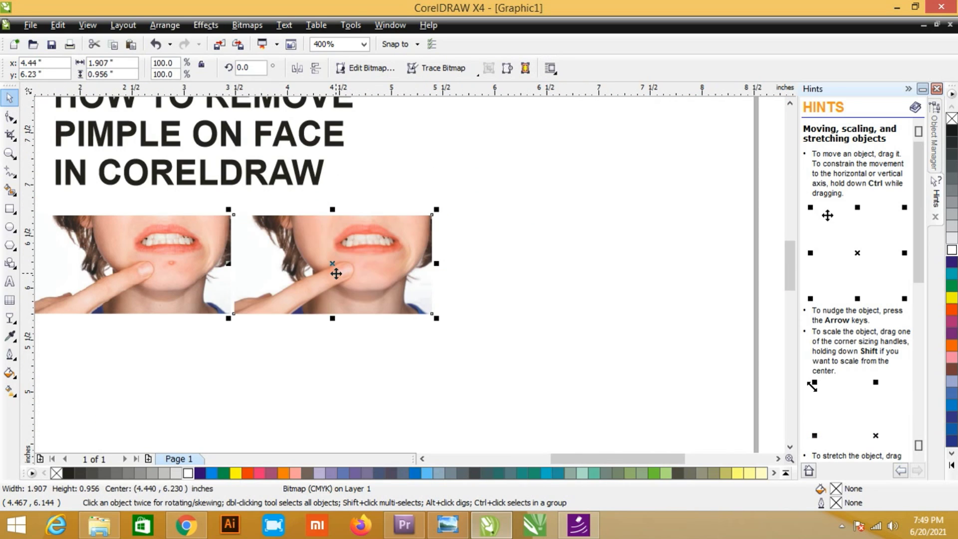
# Step: Shift the heading horizontally over the two photos, with its center at about X 3.513 in
pyautogui.scroll(-2, 335, 273)
pyautogui.press('F2')
pyautogui.moveTo(241, 162); pyautogui.dragTo(489, 314)
pyautogui.click(495, 251)
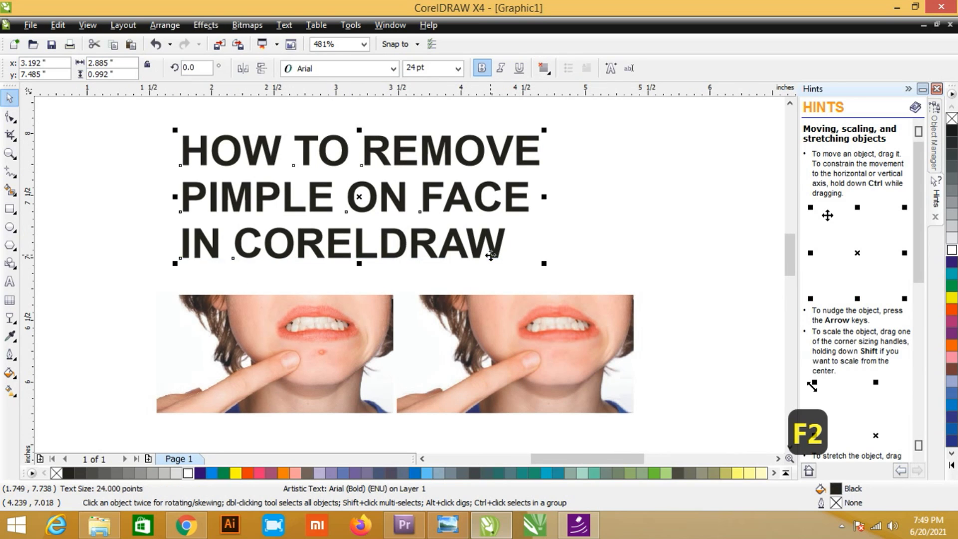
pyautogui.moveTo(491, 253); pyautogui.dragTo(531, 253)
pyautogui.press('Escape')
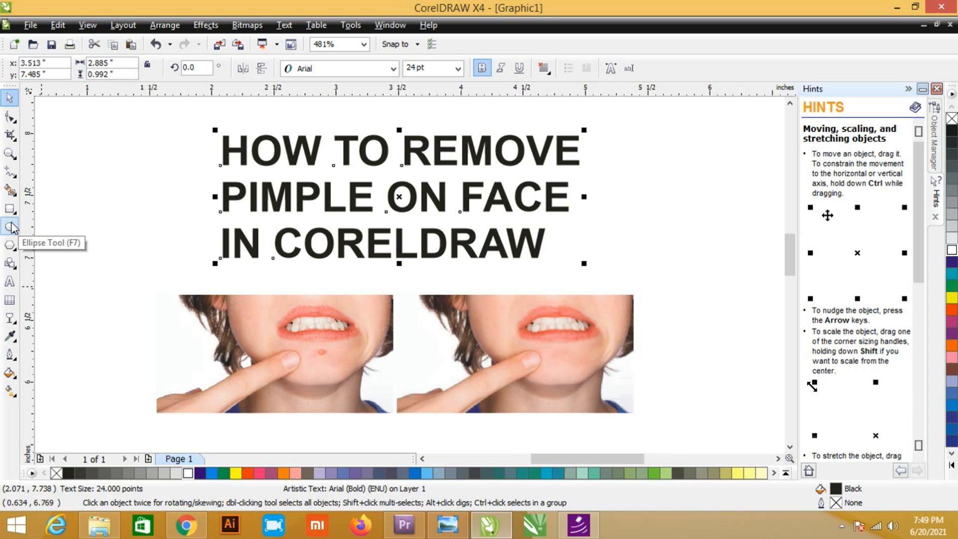
# Step: Compare the original and retouched chins side by side and examine the heading and both photos in a full-screen preview
pyautogui.scroll(2, 410, 276)
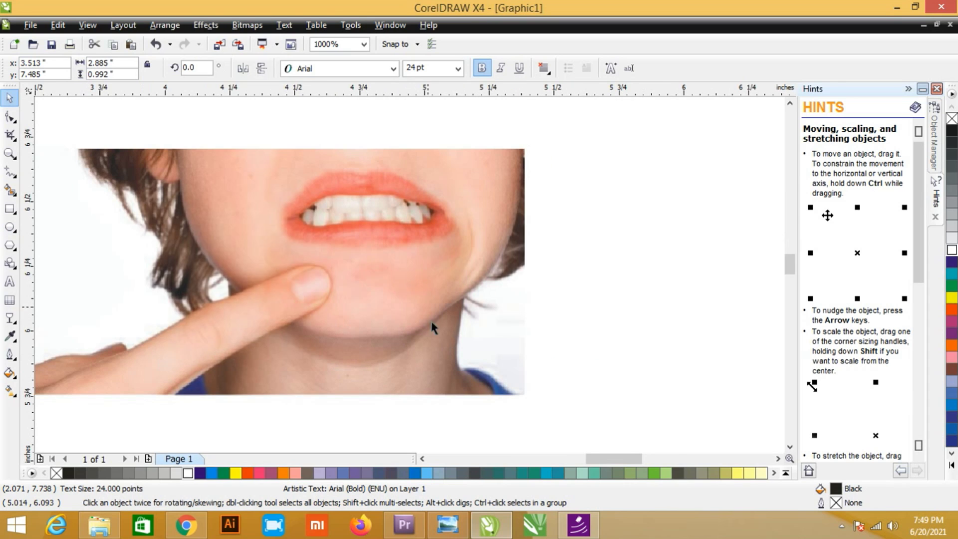
pyautogui.scroll(-2, 410, 274)
pyautogui.moveTo(145, 118); pyautogui.dragTo(481, 310)
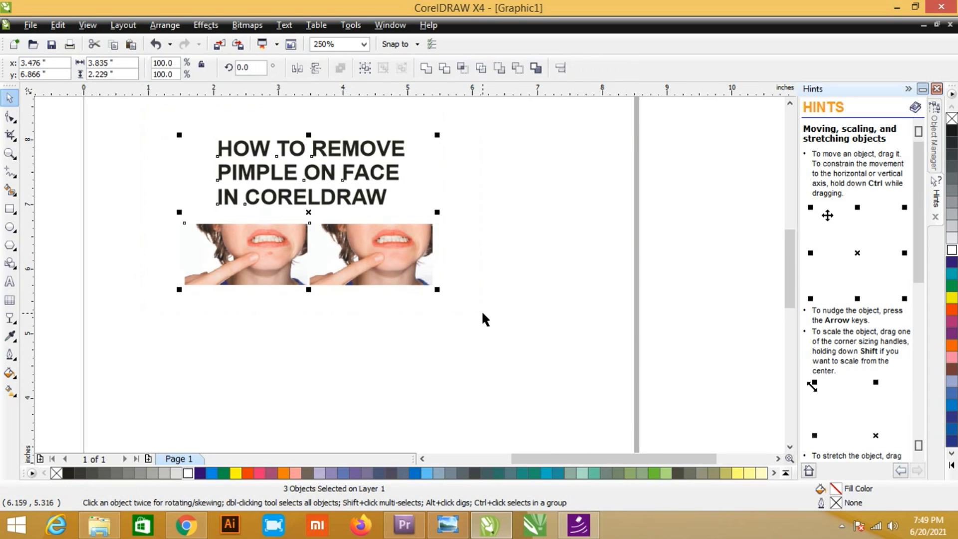
pyautogui.hotkey('shift', 'F2')
pyautogui.hotkey('ctrl', 'e')
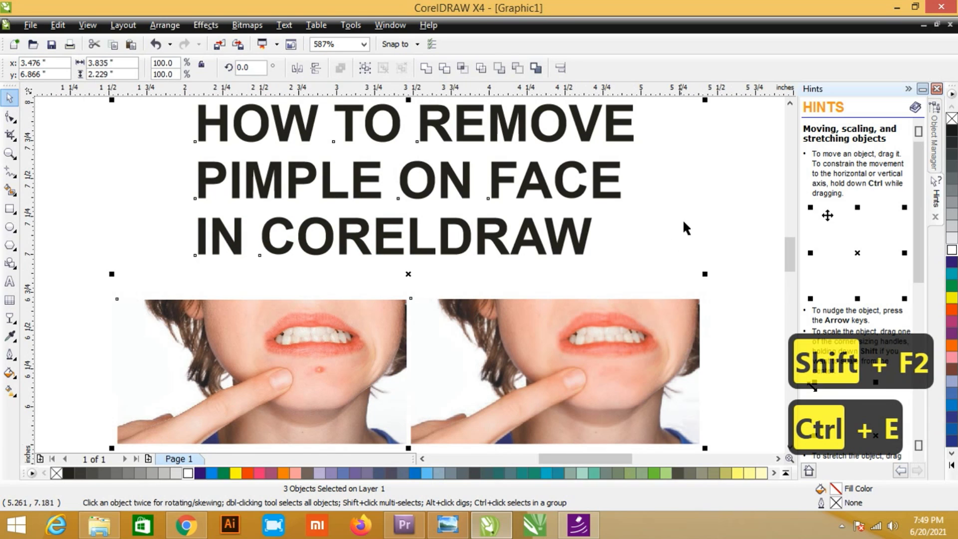
pyautogui.click(384, 169)
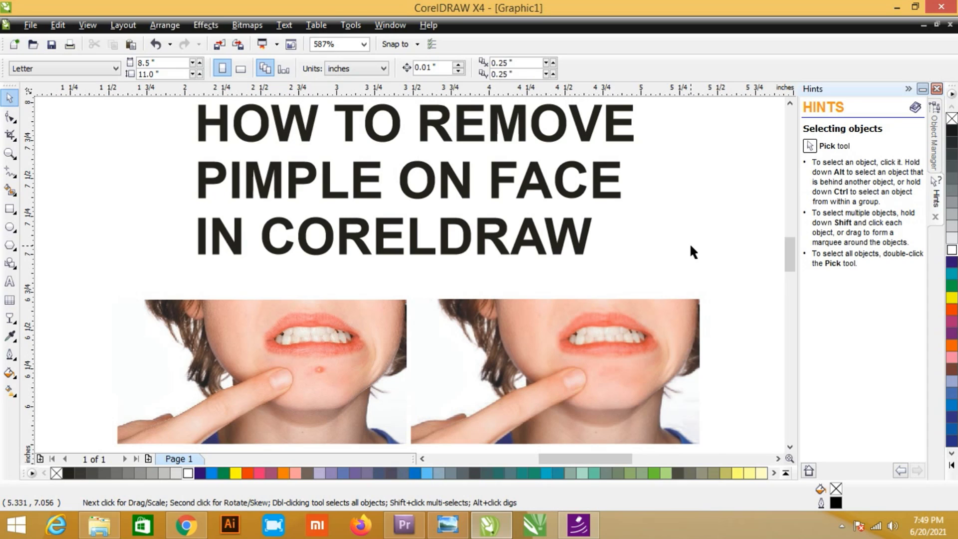
pyautogui.press('F9')
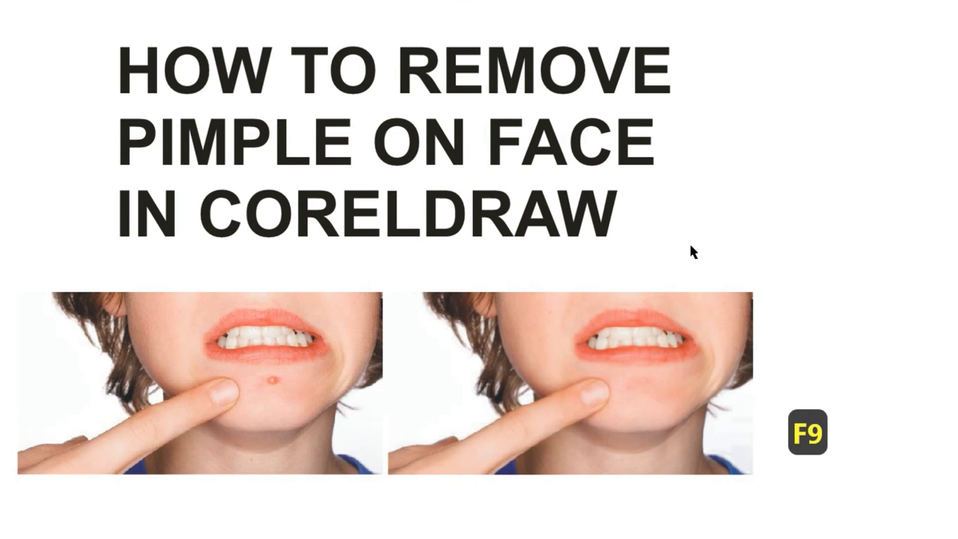